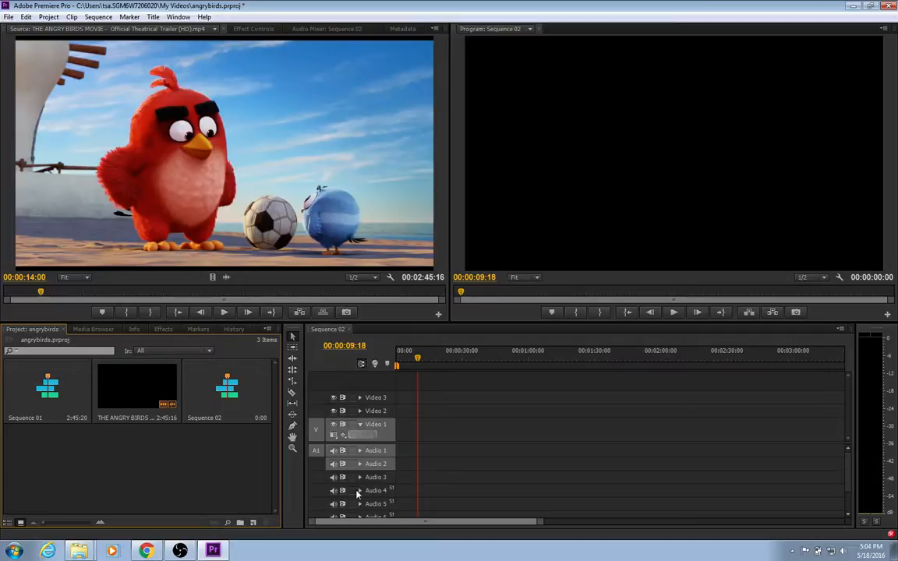
Insert the Angry Birds trailer clip into Sequence 02 at 00:00:09:18 and ripple delete the empty gap before it.
right_click(153, 394)
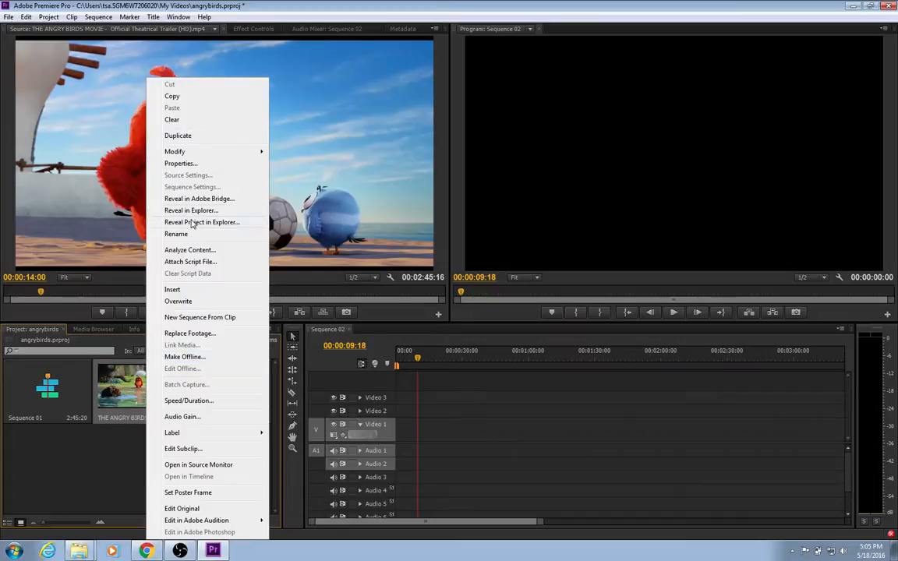
left_click(301, 312)
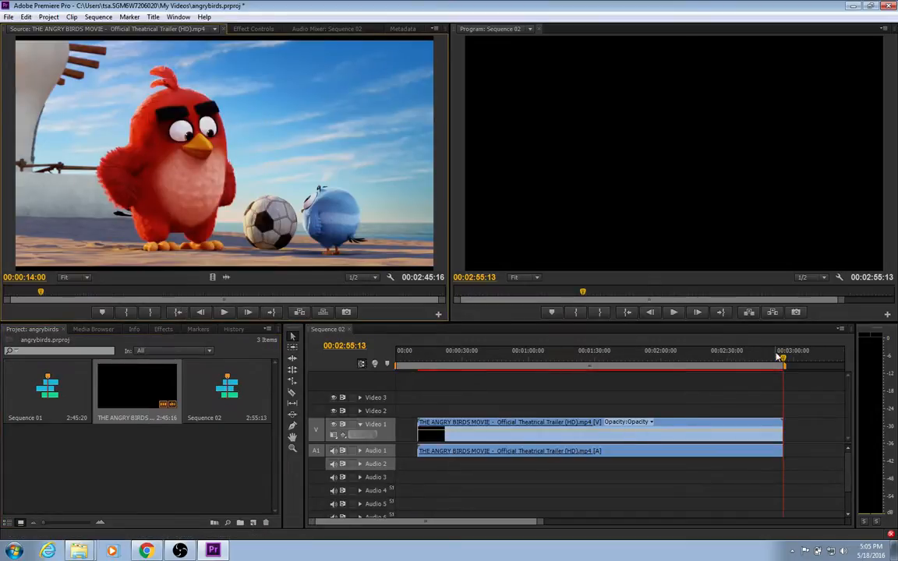
left_click_drag(785, 362, 526, 361)
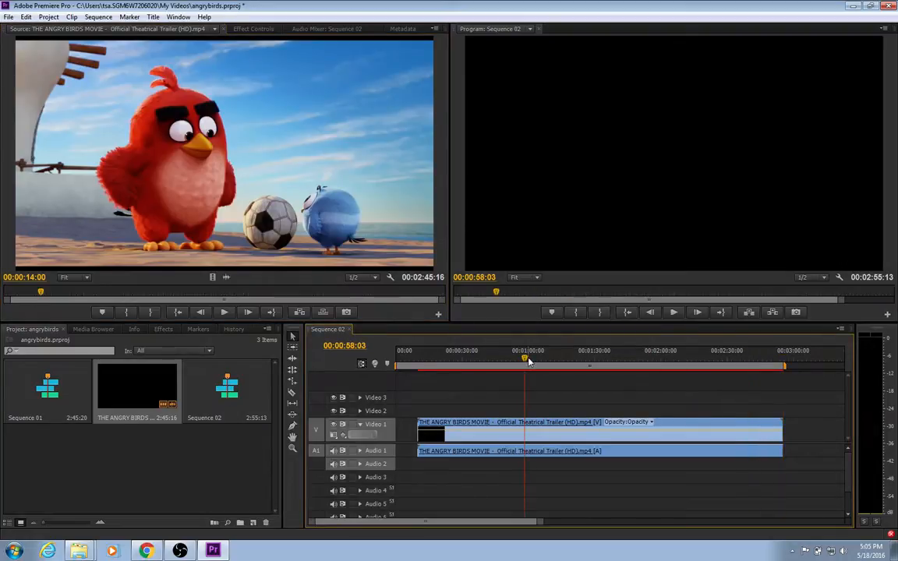
left_click_drag(527, 362, 398, 361)
right_click(407, 427)
left_click(435, 430)
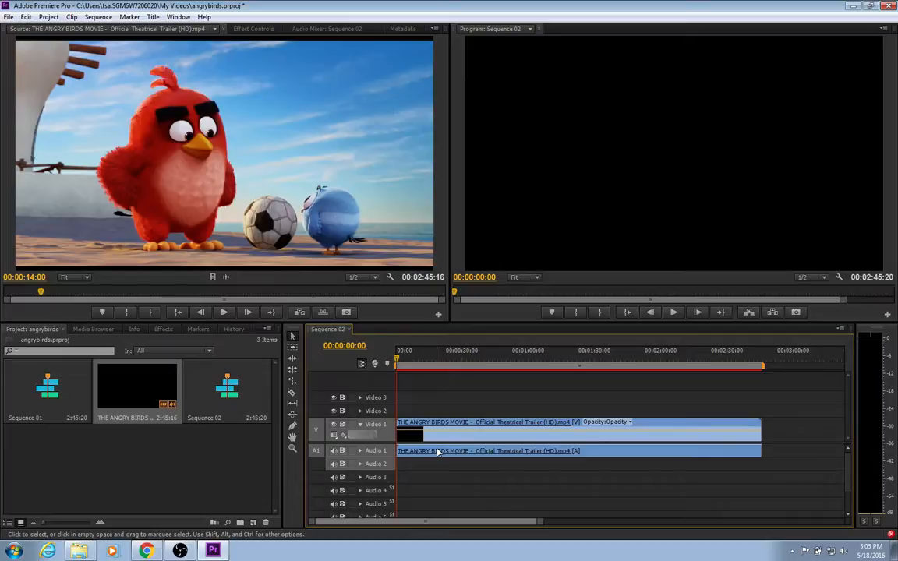
Play the opening seconds of Sequence 02 and clear the trailer clip from the timeline.
key("space")
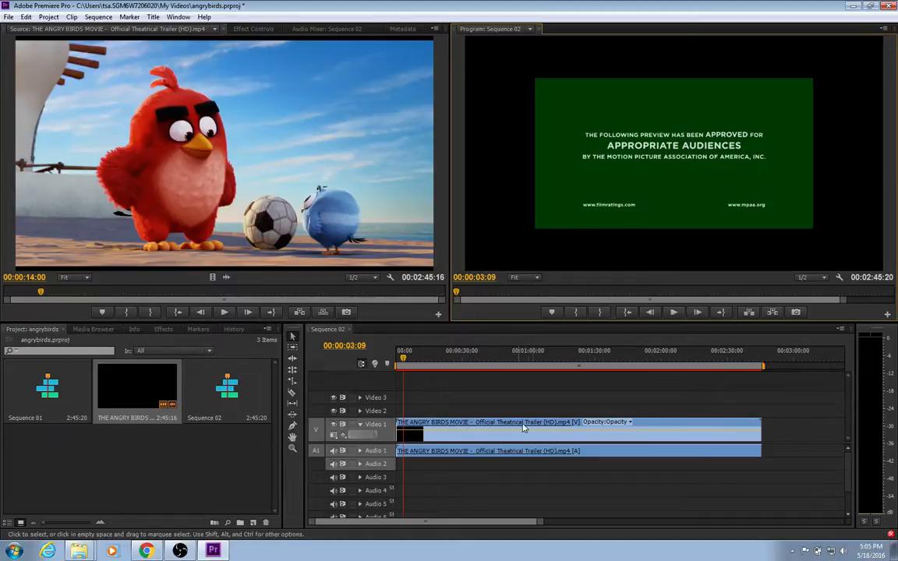
left_click(558, 440)
right_click(559, 440)
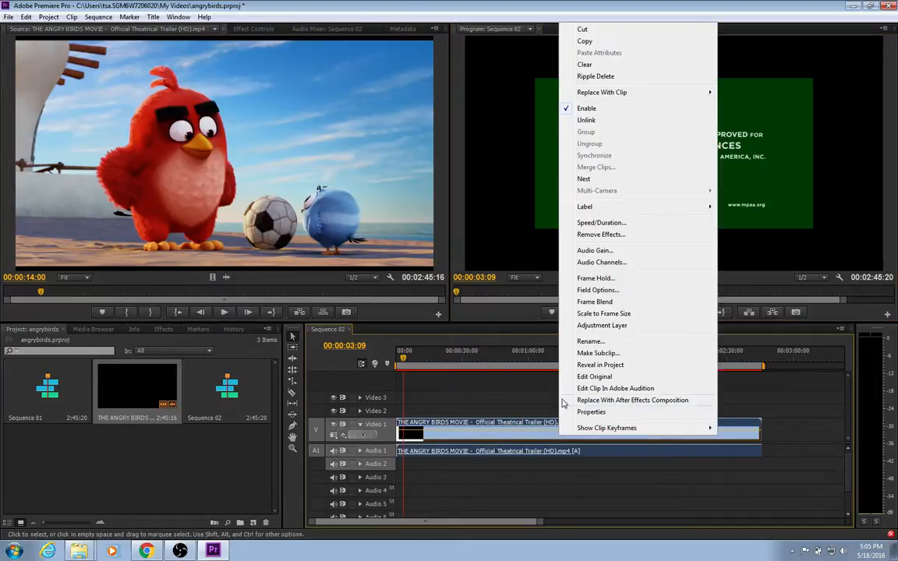
left_click(592, 61)
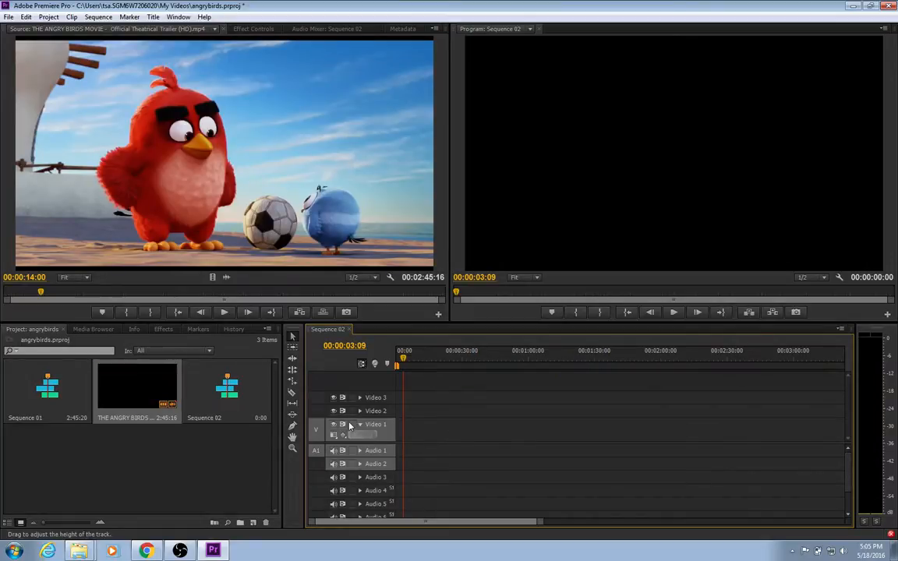
Place the Angry Birds trailer at the start of Video 1 and change the sequence settings to match the clip.
left_click(399, 360)
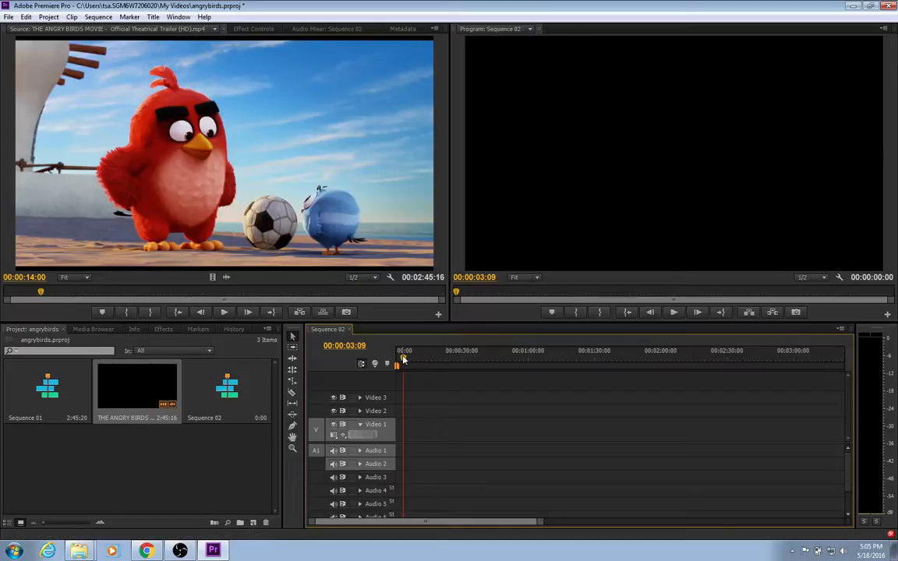
left_click_drag(398, 362, 394, 363)
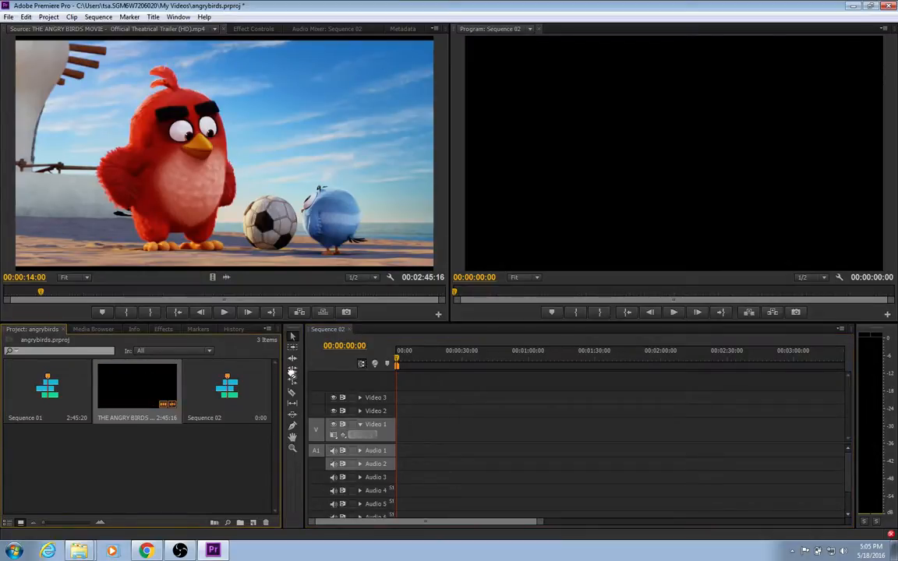
left_click_drag(291, 374, 402, 427)
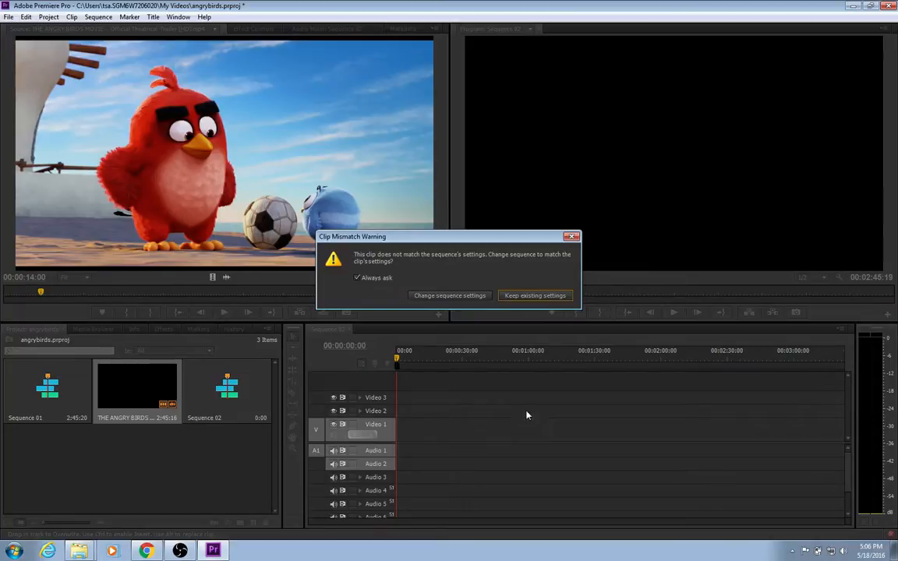
left_click(466, 298)
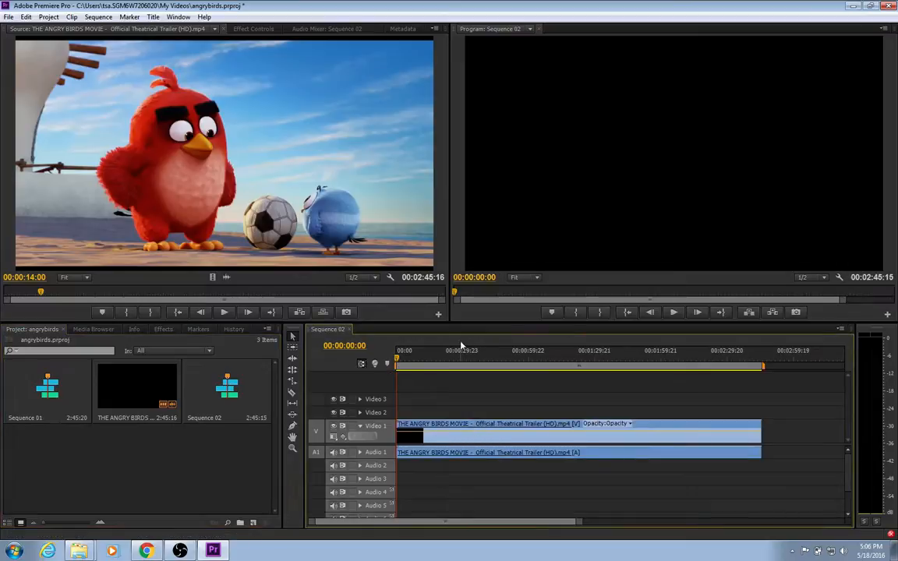
Preview the opening of the trailer in Sequence 02 and return the playhead to the start.
left_click(674, 313)
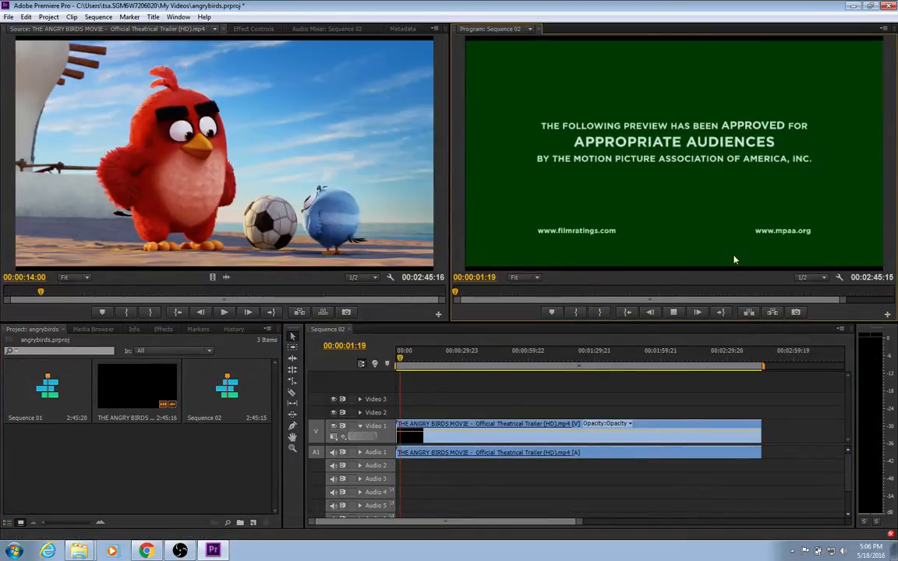
key("space")
left_click_drag(404, 359, 383, 361)
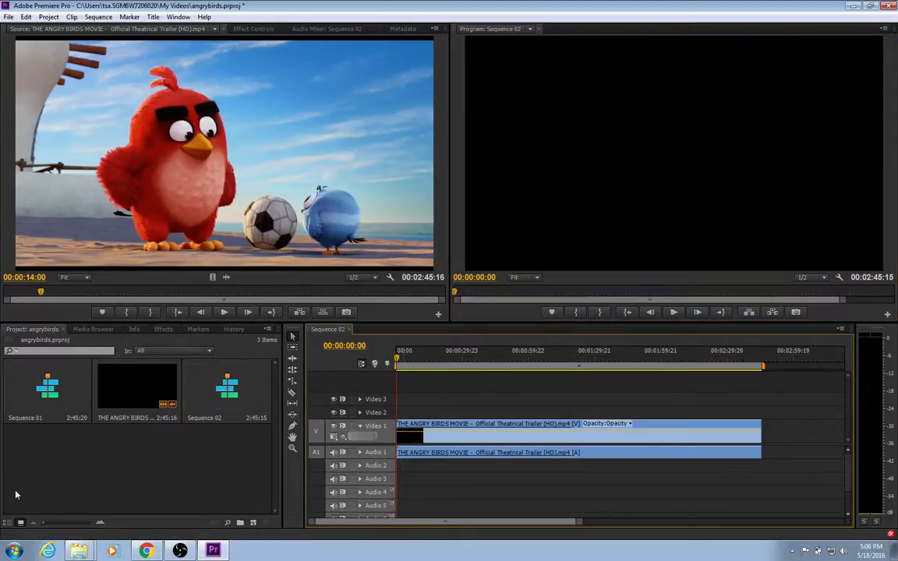
Import the audio file "Toccata and Fugue in D Minor (Best Version Ever).mp3" from the Downloads folder into the project.
right_click(111, 456)
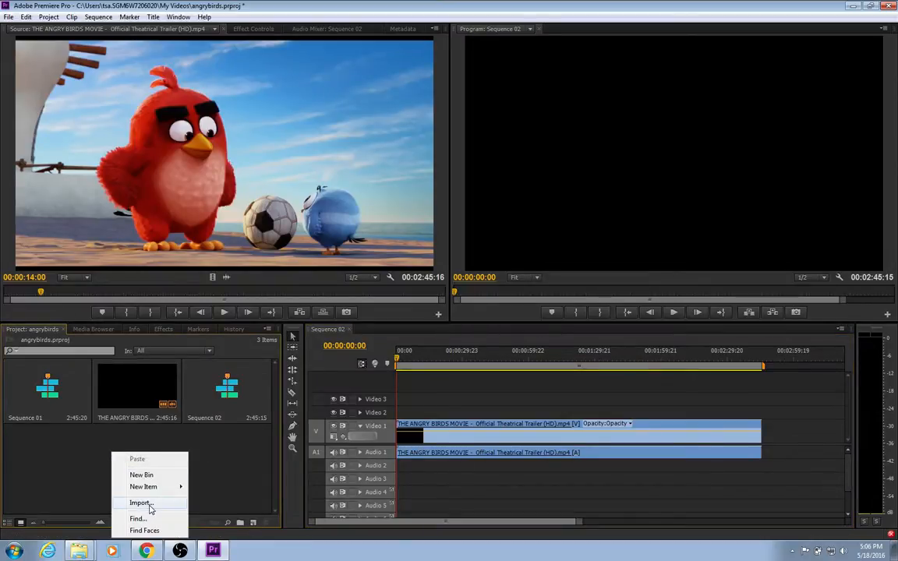
left_click(148, 505)
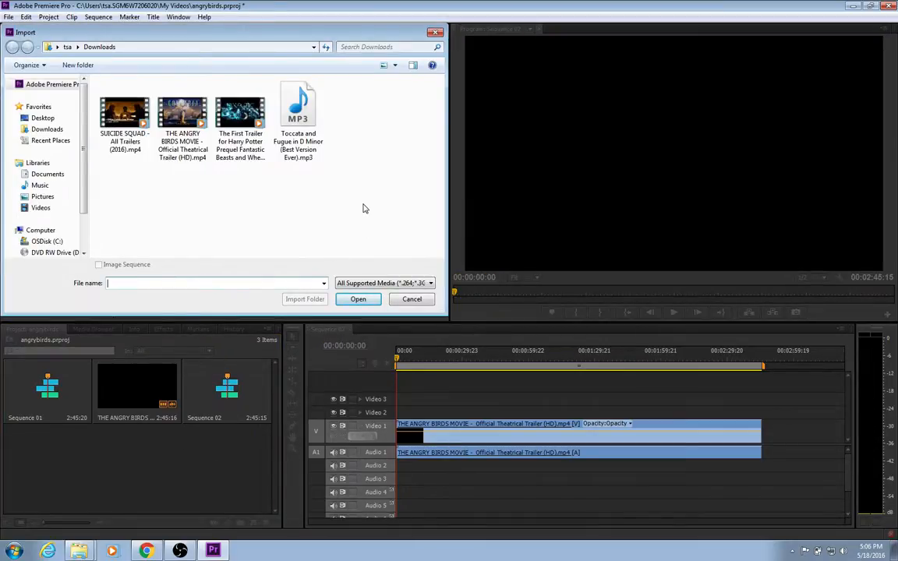
left_click(275, 104)
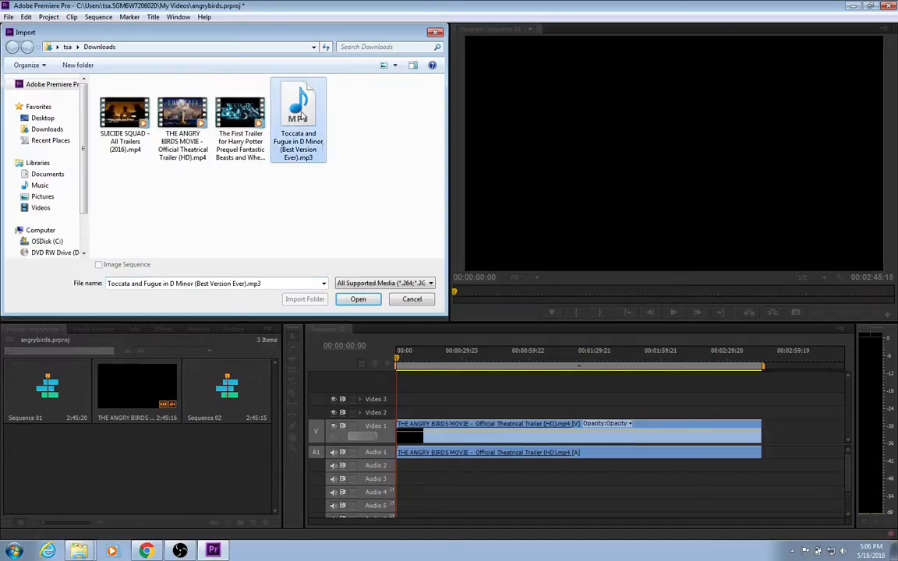
left_click(358, 300)
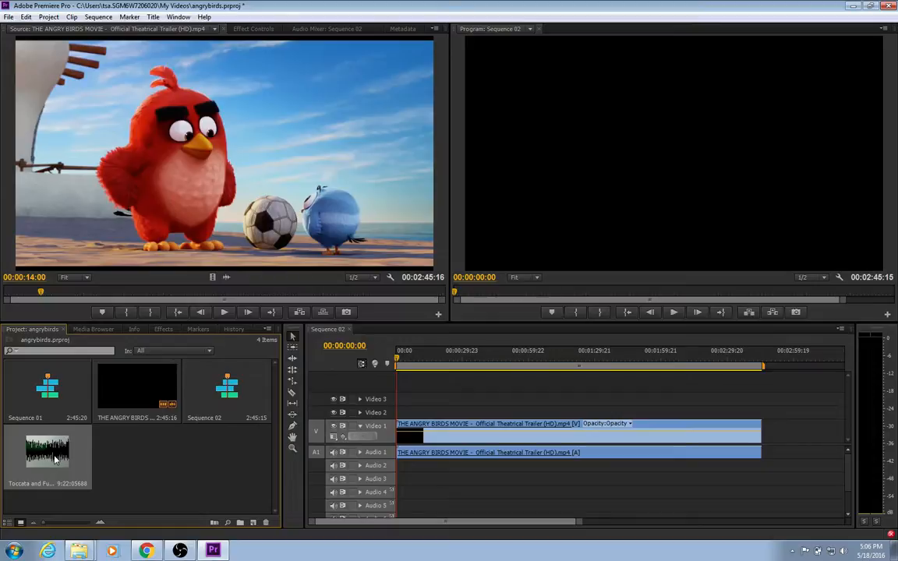
Place the Toccata and Fugue audio at the start of Audio 2 and trim its end to match the trailer's end.
left_click_drag(54, 460, 405, 471)
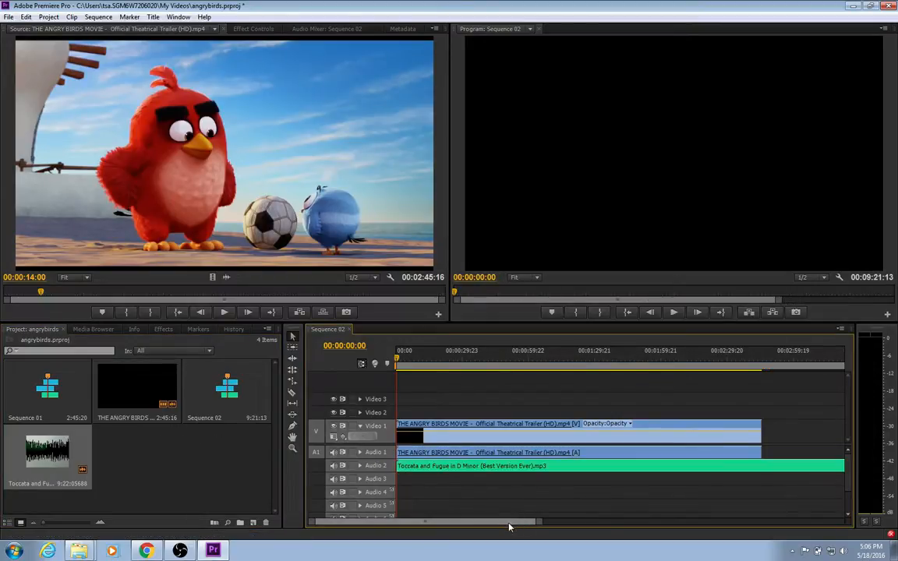
left_click_drag(508, 528, 645, 528)
left_click_drag(703, 466, 503, 465)
left_click_drag(540, 527, 511, 527)
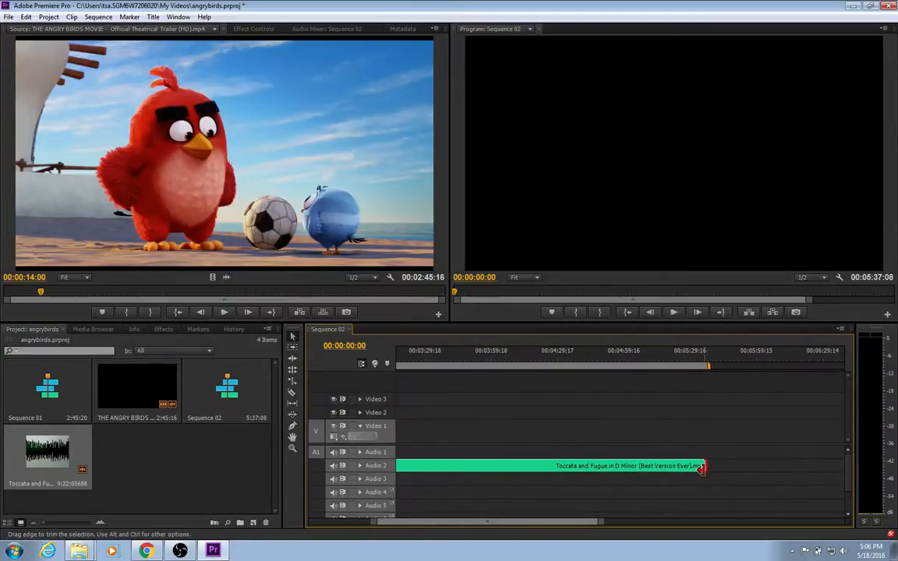
left_click_drag(667, 468, 473, 467)
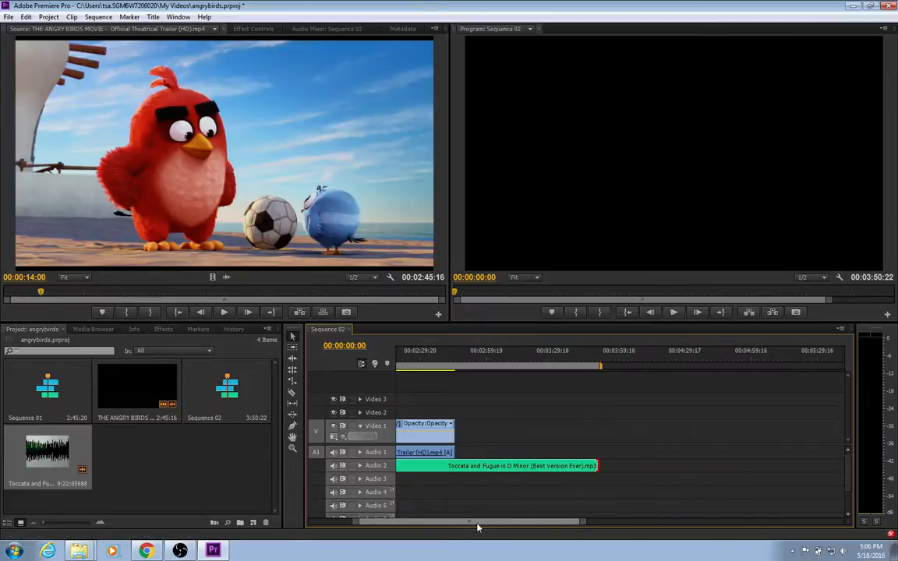
left_click_drag(477, 528, 457, 527)
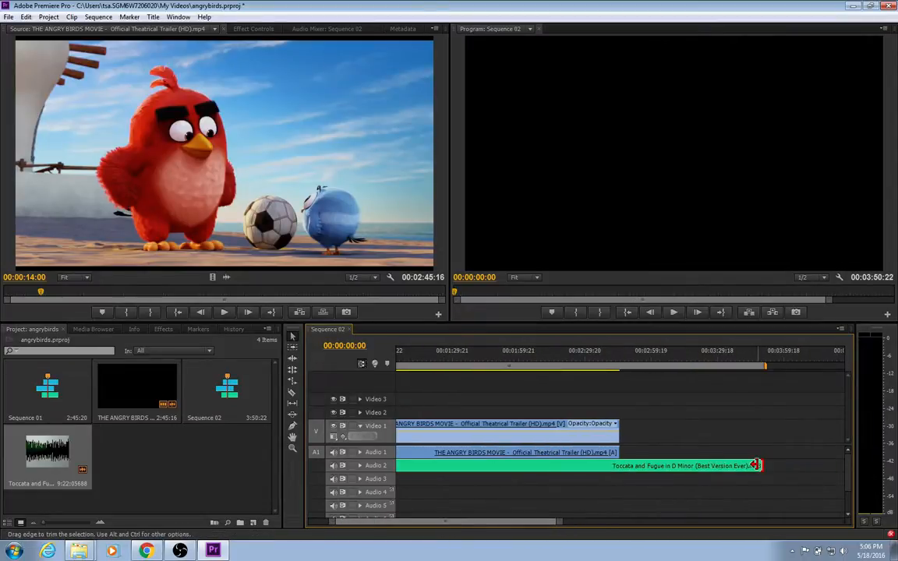
left_click_drag(760, 466, 617, 465)
scroll(446, 469, "up", 5)
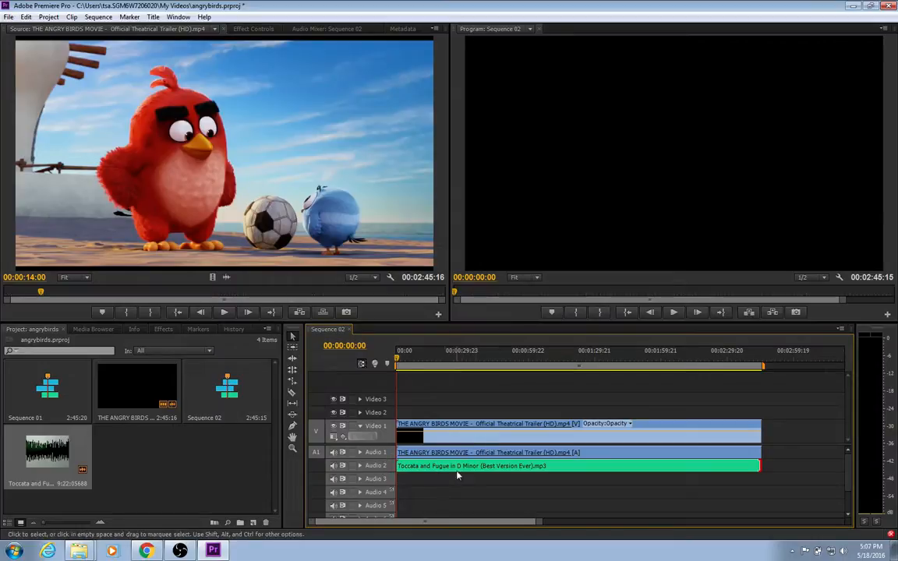
Play the sequence with and without the Video 1 track output, and turn the output back on.
left_click(673, 313)
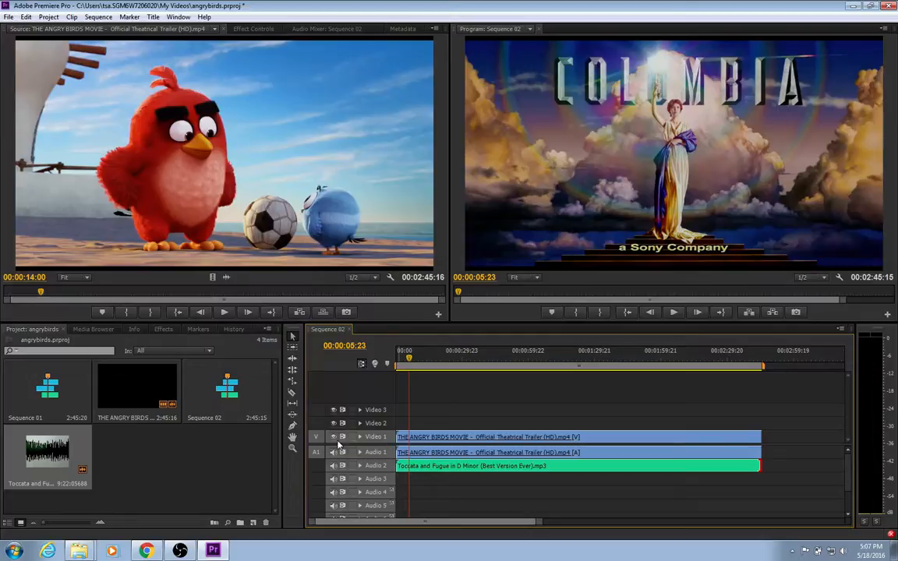
left_click(333, 438)
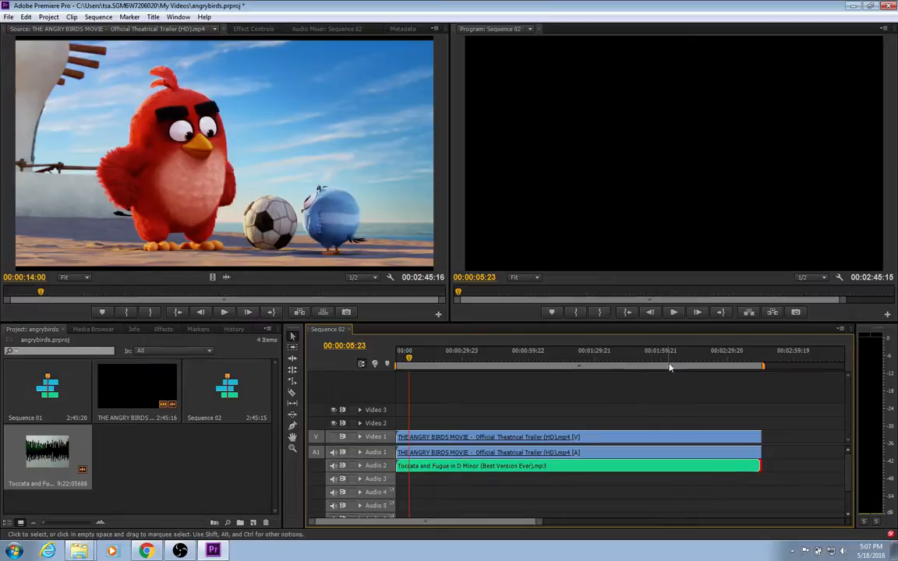
left_click(675, 313)
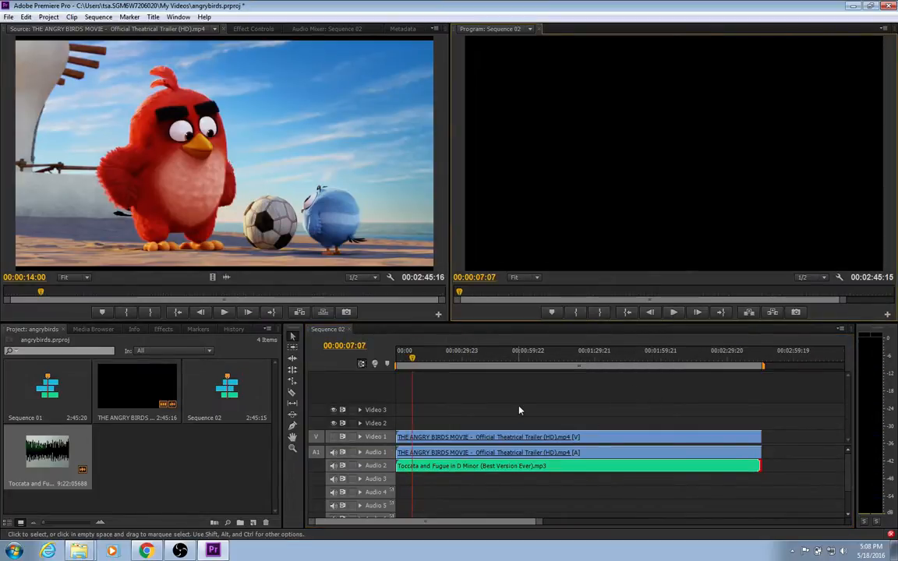
left_click(336, 439)
left_click(335, 438)
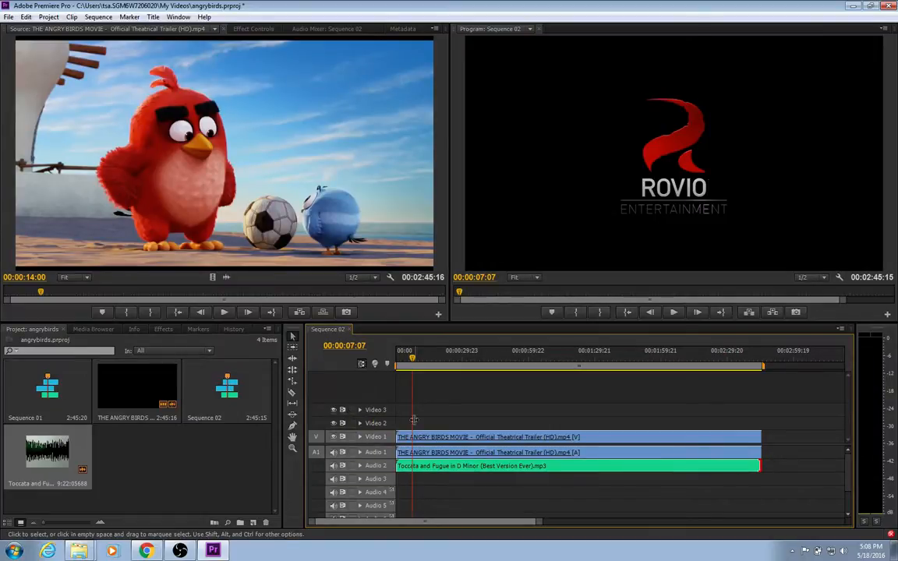
Expand the Video 1 track and set its clip display style to Show Name Only.
left_click(361, 439)
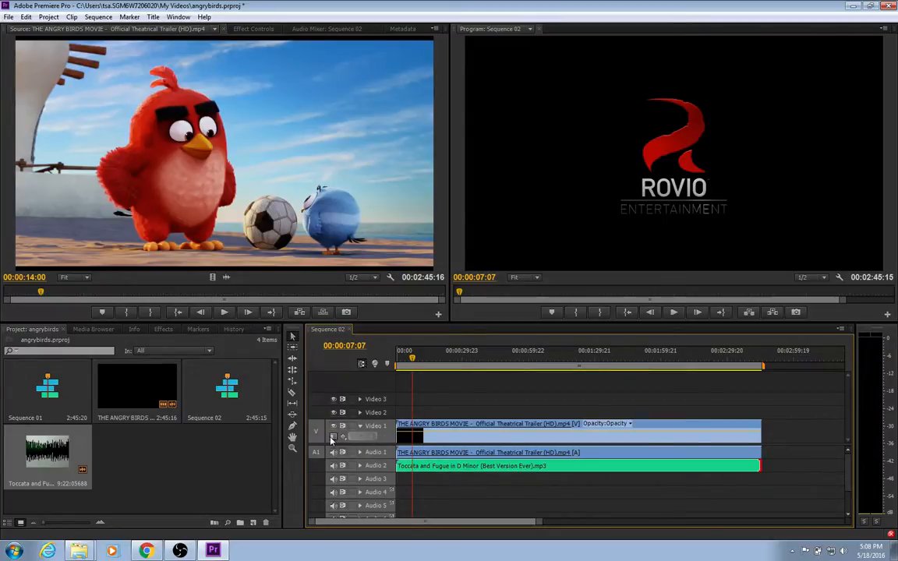
left_click(336, 440)
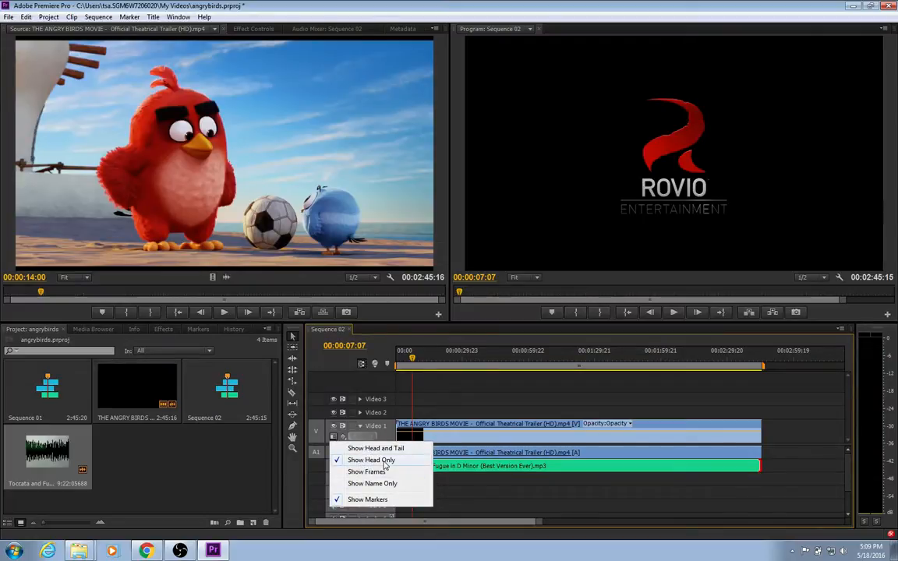
left_click(422, 439)
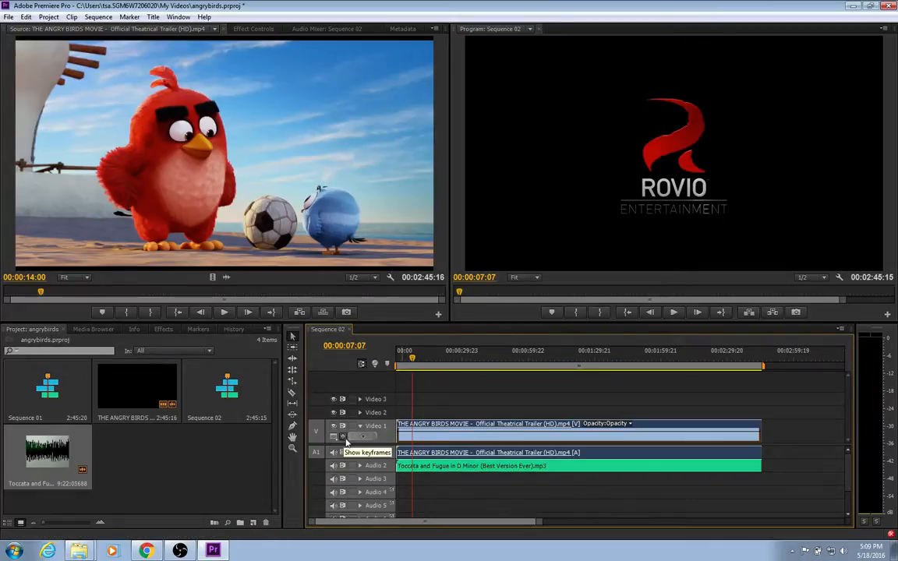
Add two opacity keyframes to the trailer clip on Video 1, the first at 00:00:15:06 and the second several seconds further on.
left_click(343, 438)
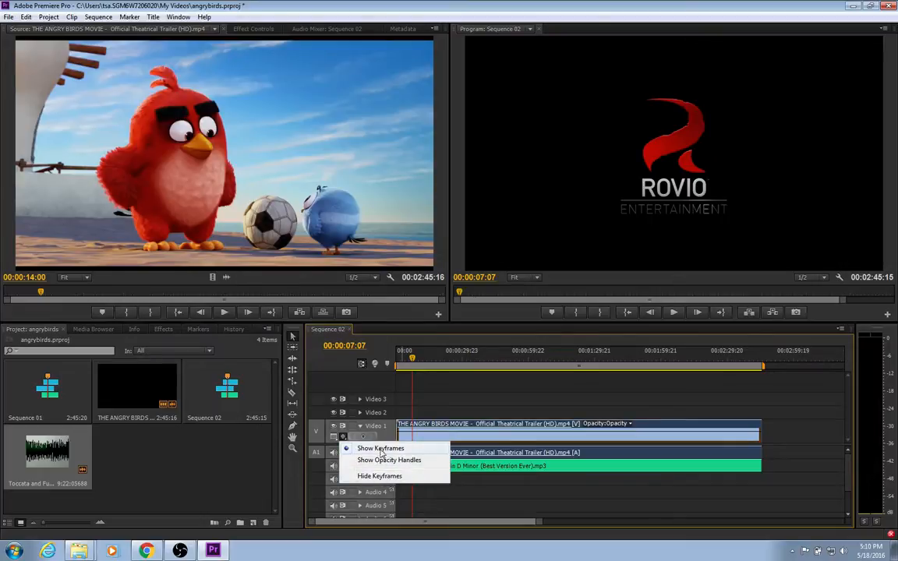
left_click(387, 478)
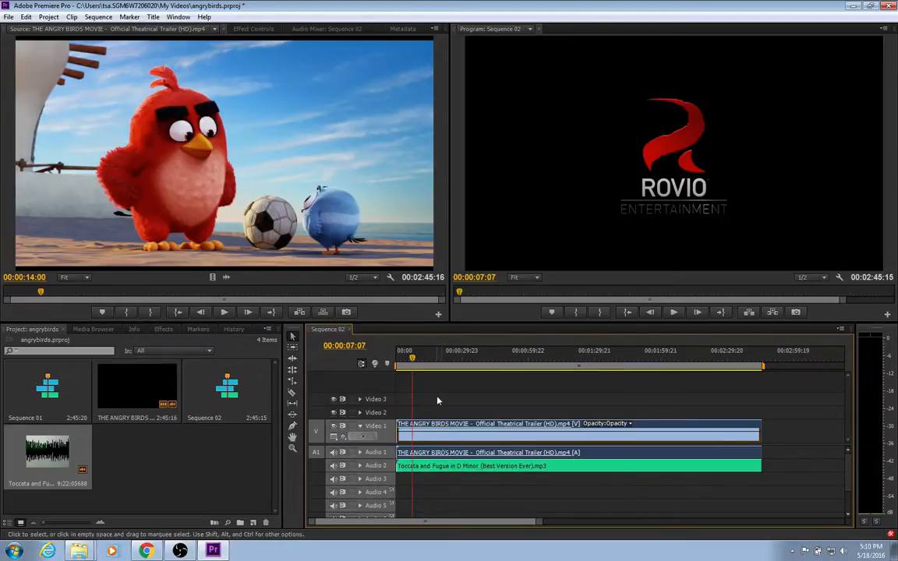
left_click(430, 358)
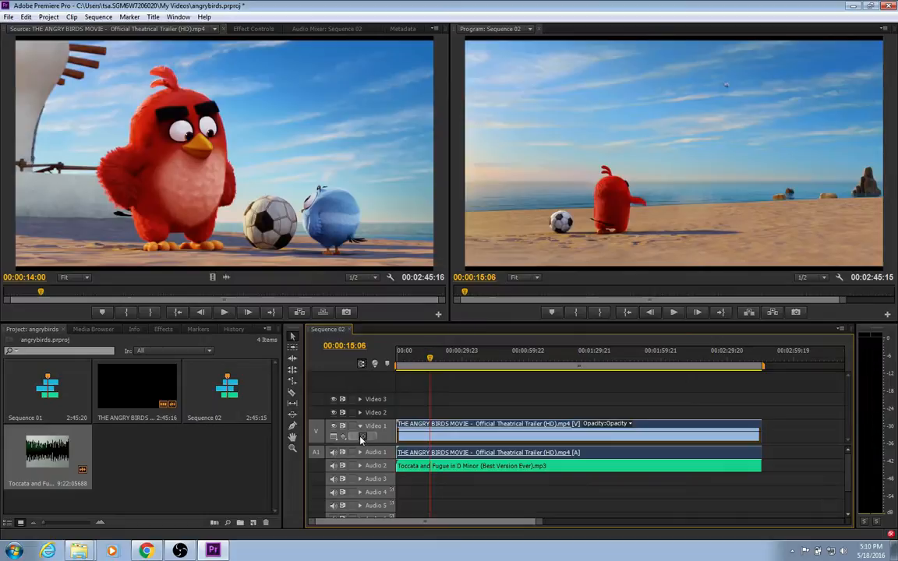
left_click(483, 442)
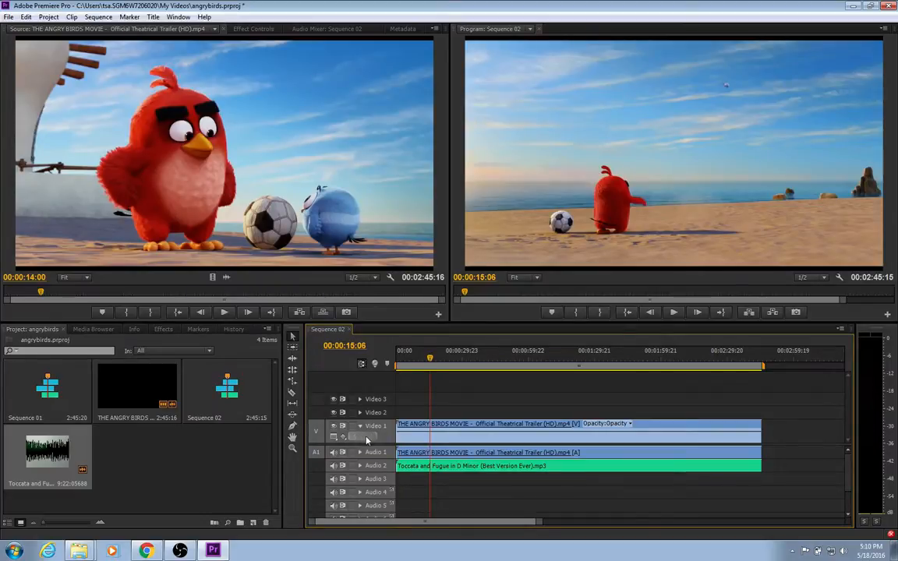
left_click(490, 439)
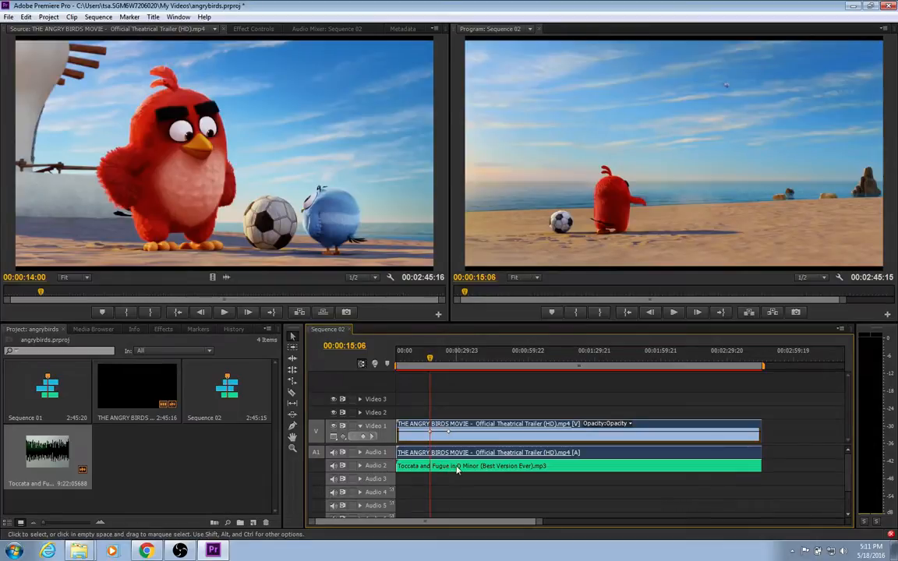
Expand the Audio 2 track to show the music clip's waveform and volume line.
left_click(361, 466)
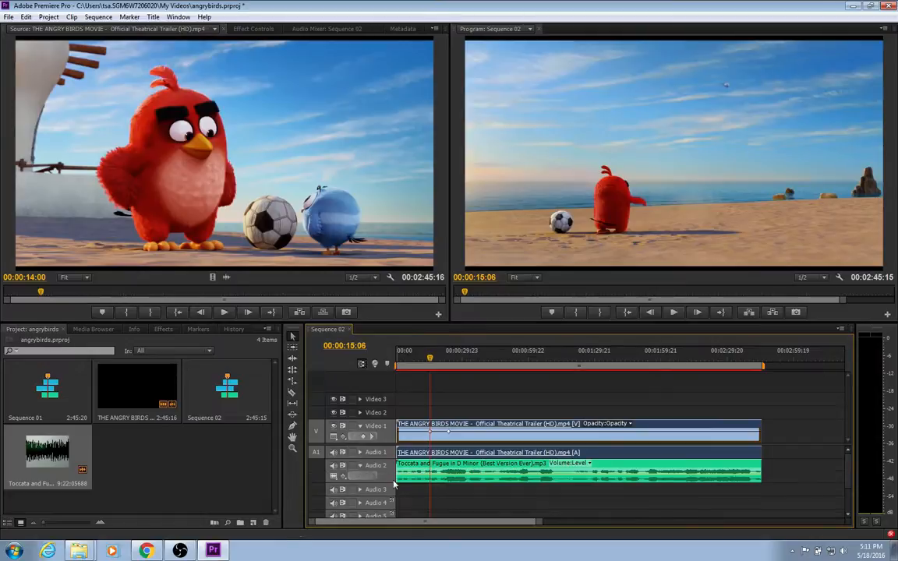